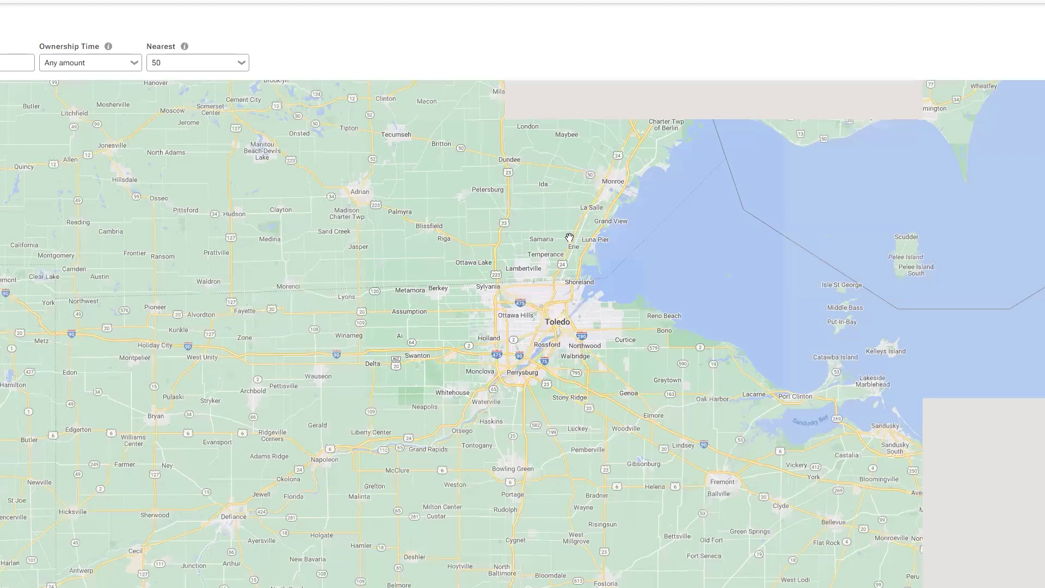
Find Salem, Utah on the map and place a square search area over the streets on the town's east side.
scroll(215, 382, "down", 1)
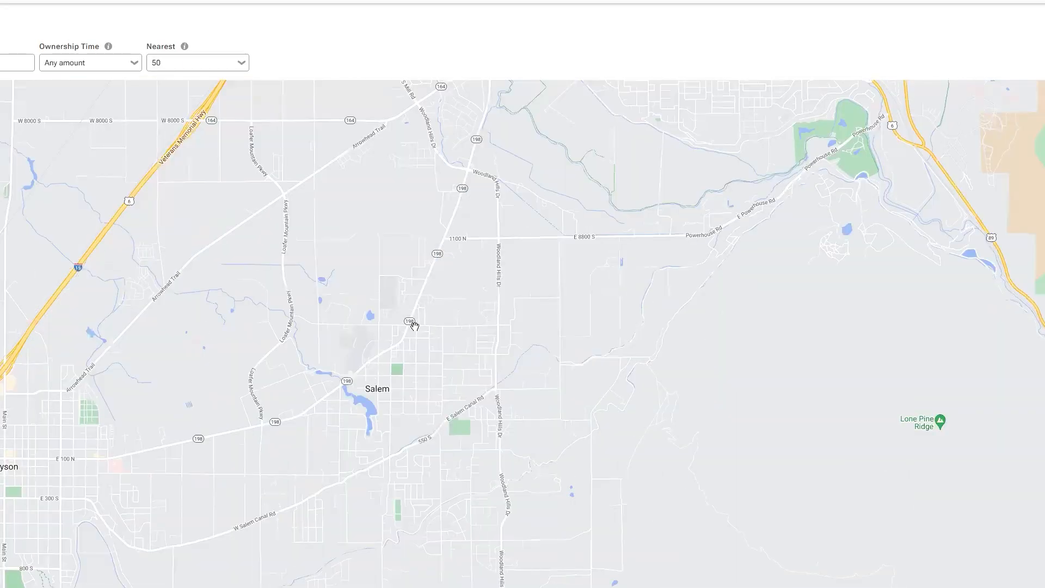
scroll(442, 346, "up", 5)
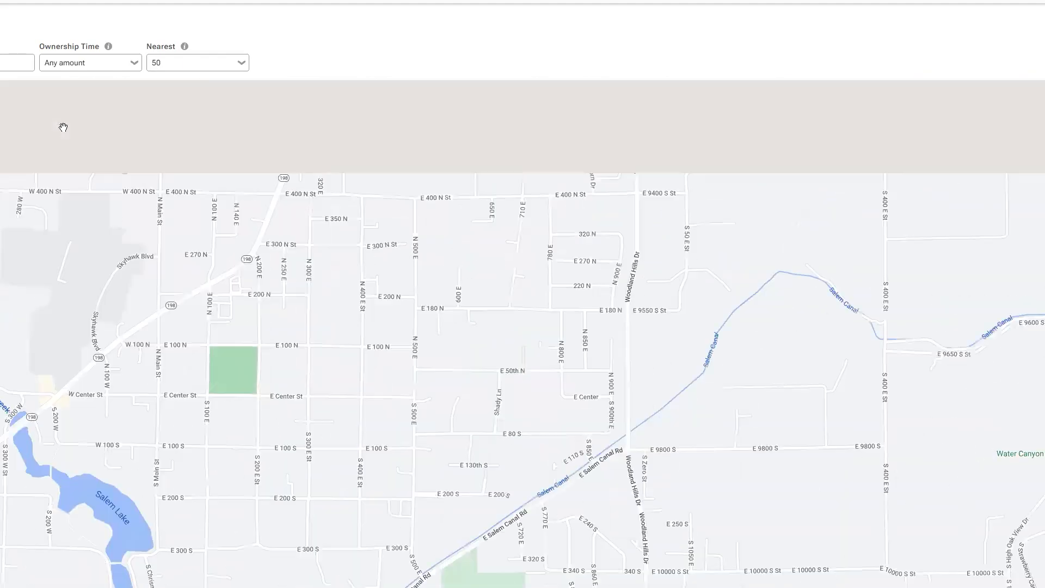
left_click_drag(442, 346, 462, 366)
left_click(16, 62)
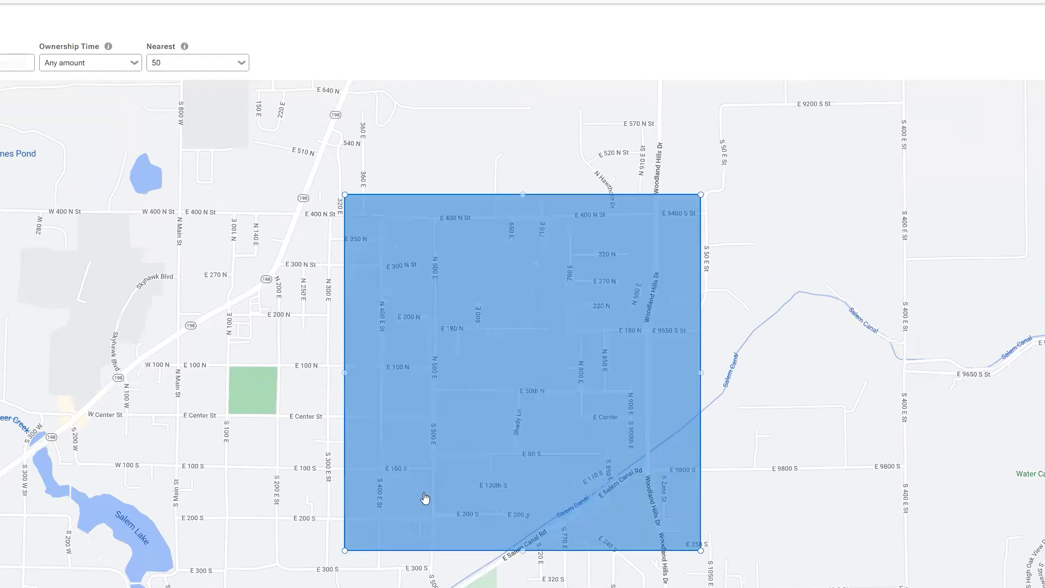
Shift the search area southwest so its north edge follows E 400 N, and stretch its northeast corner to Woodland Hills Dr.
left_click_drag(526, 377, 470, 398)
left_click_drag(645, 214, 664, 216)
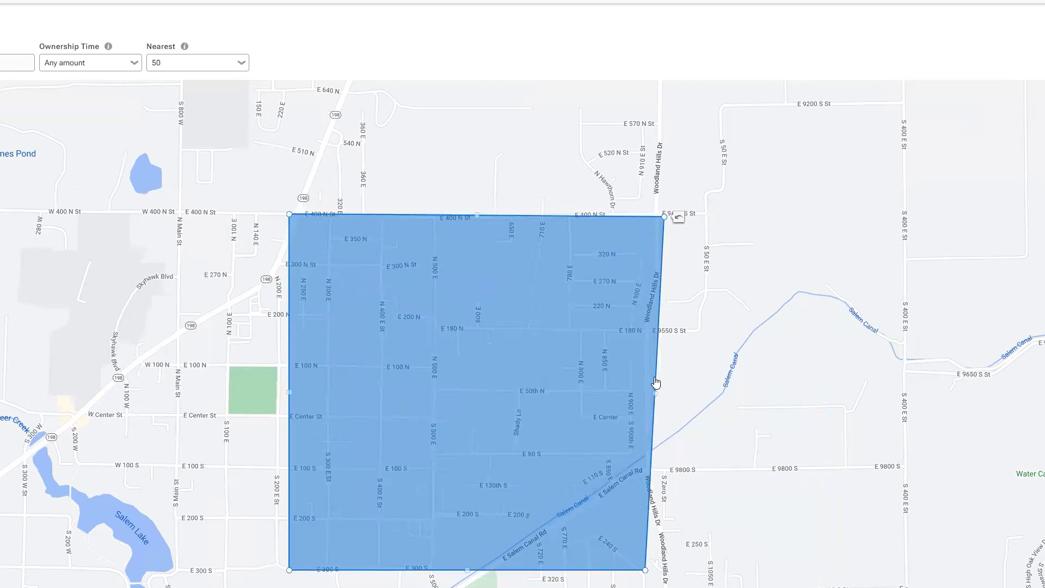
left_click_drag(655, 382, 639, 311)
left_click_drag(659, 407, 650, 397)
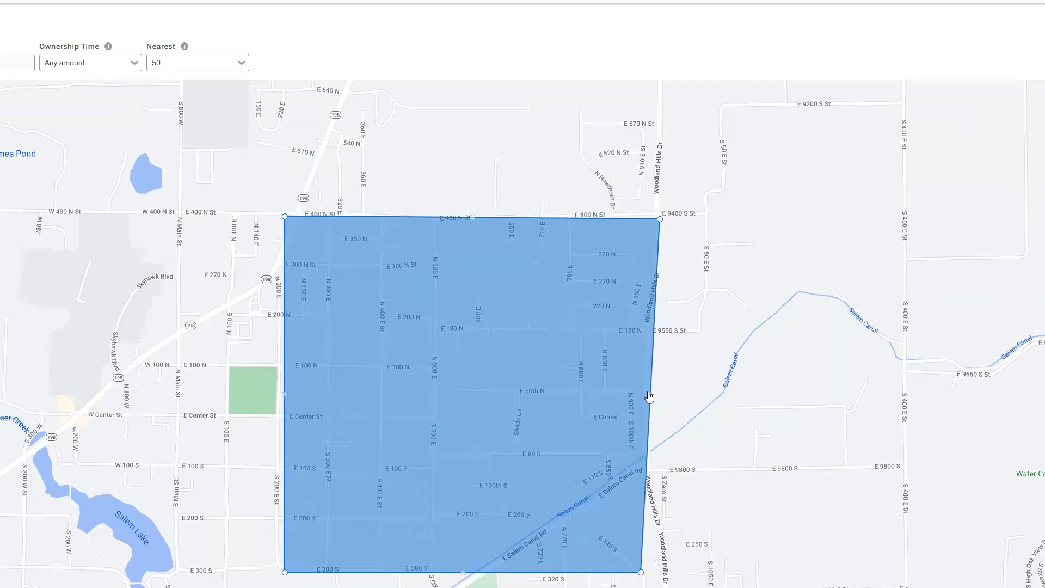
Extend the search area's southern corners past E 300 S and align its western side with 200 E.
left_click_drag(641, 573, 665, 587)
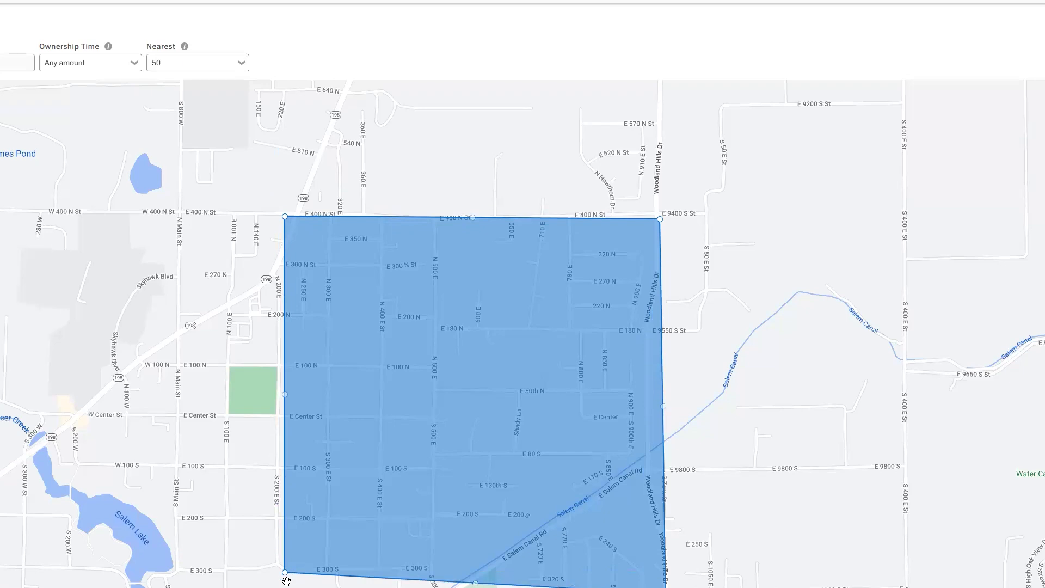
mouse_move(285, 573)
left_mouse_down()
mouse_move(262, 587)
mouse_move(273, 587)
left_mouse_up()
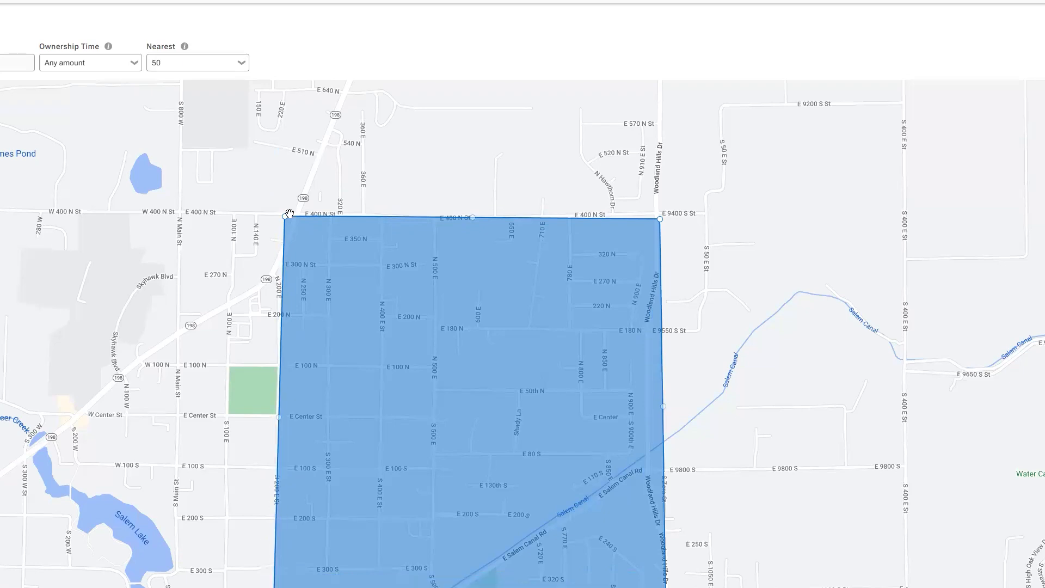
left_click_drag(284, 217, 275, 214)
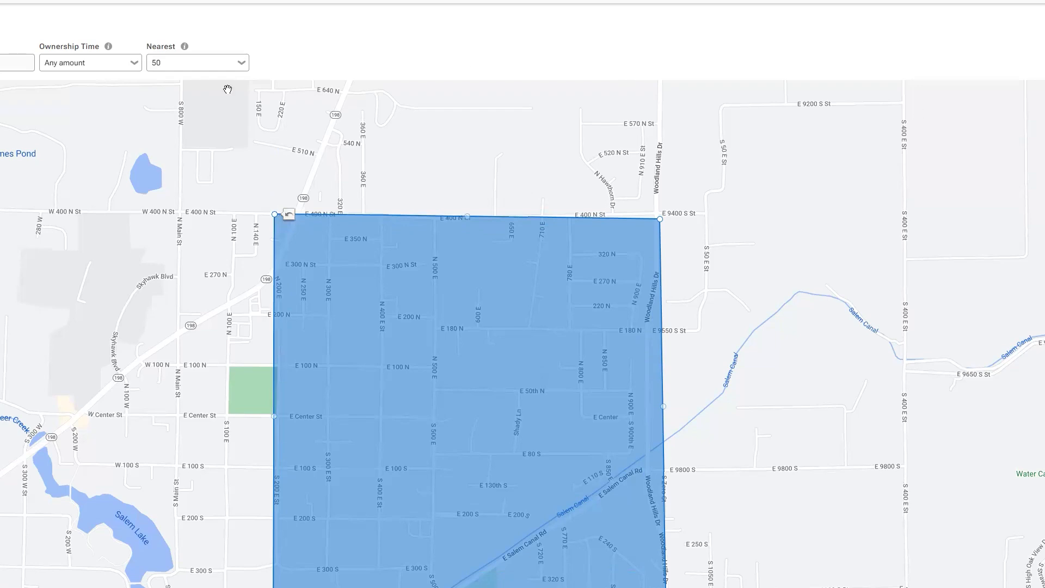
Set the Nearest limit to 1250 properties.
left_click(238, 63)
left_click(165, 256)
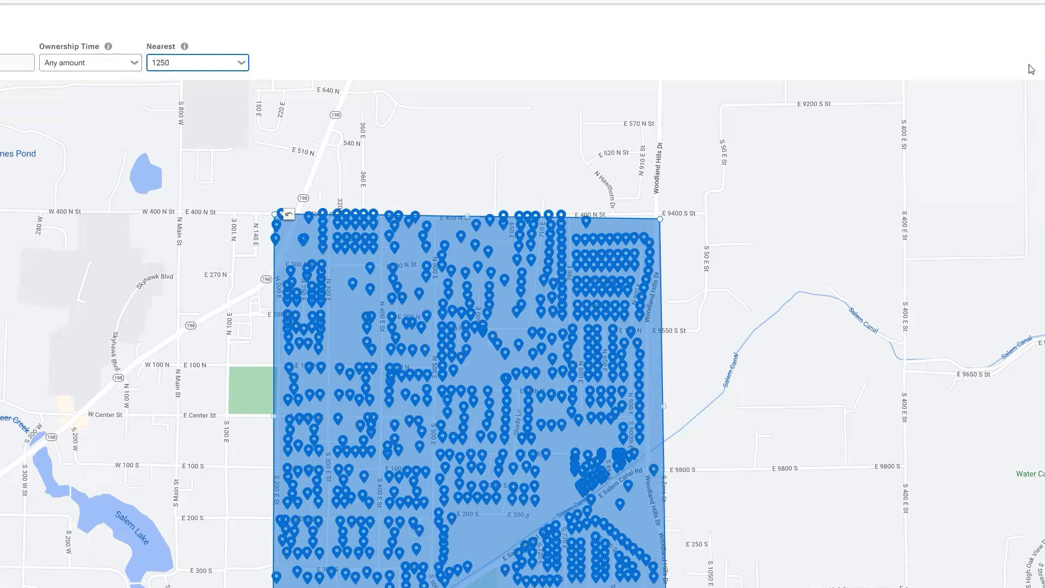
Try an Ownership Time filter of 2 years + on the Salem area and reset it to Any amount.
left_click(134, 64)
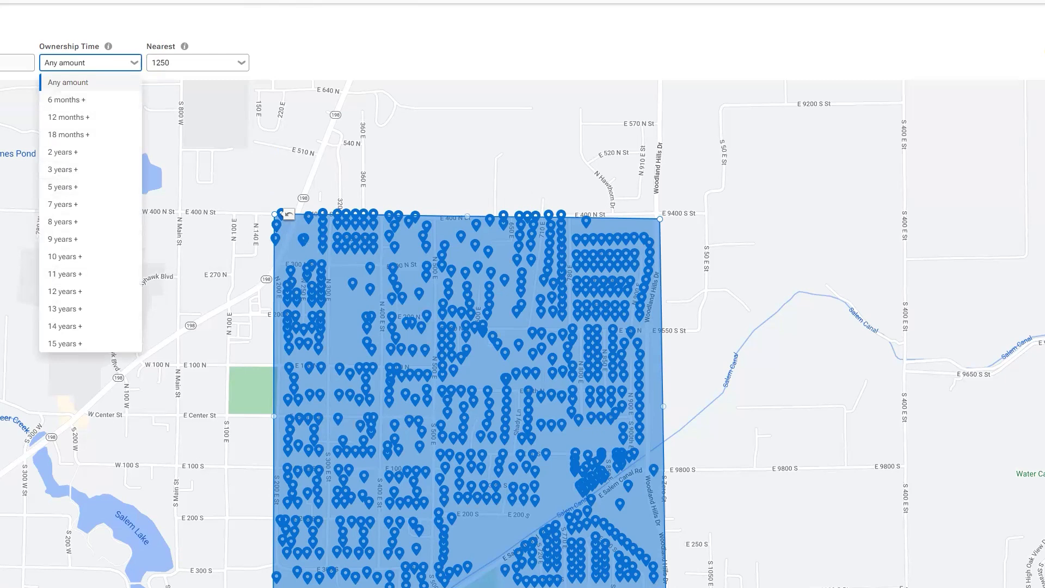
left_click(310, 33)
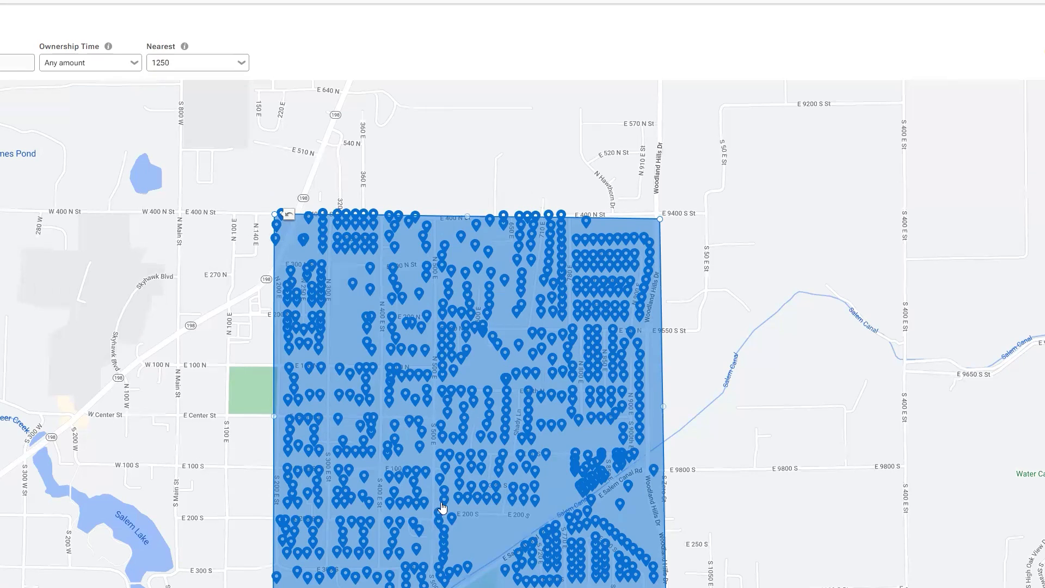
left_click(135, 63)
left_click(94, 157)
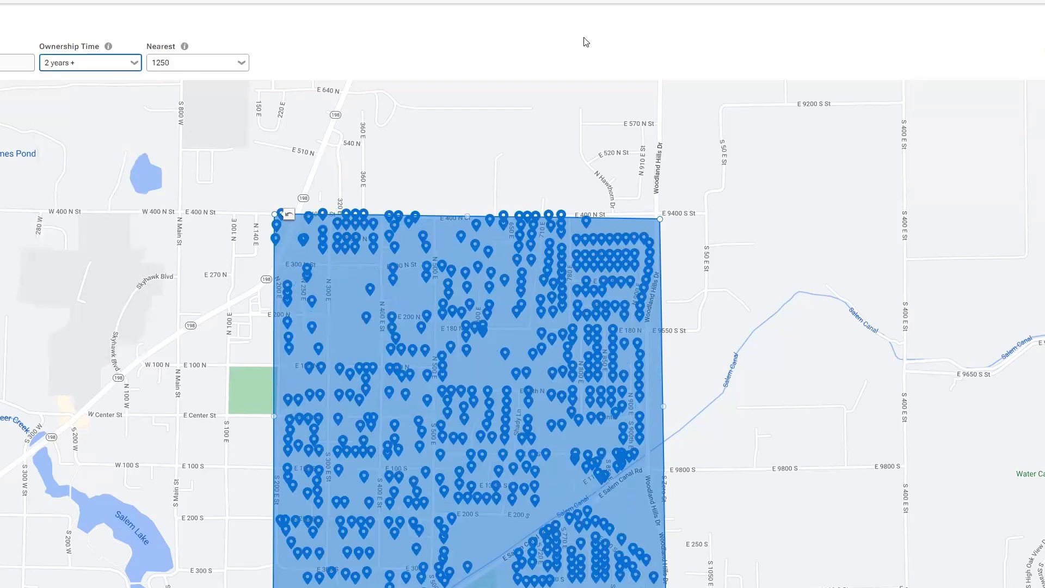
left_click(1040, 52)
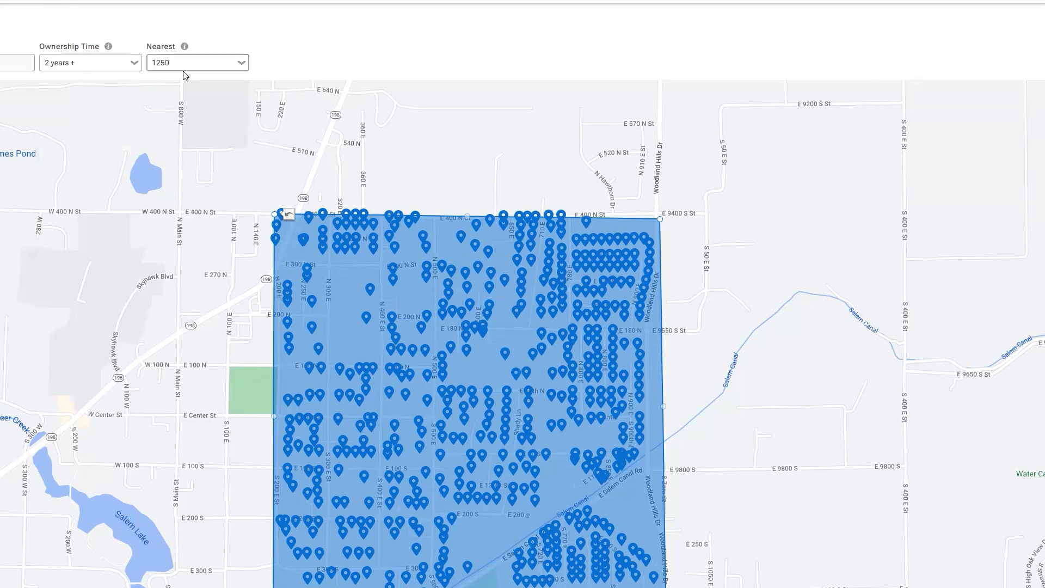
left_click(132, 65)
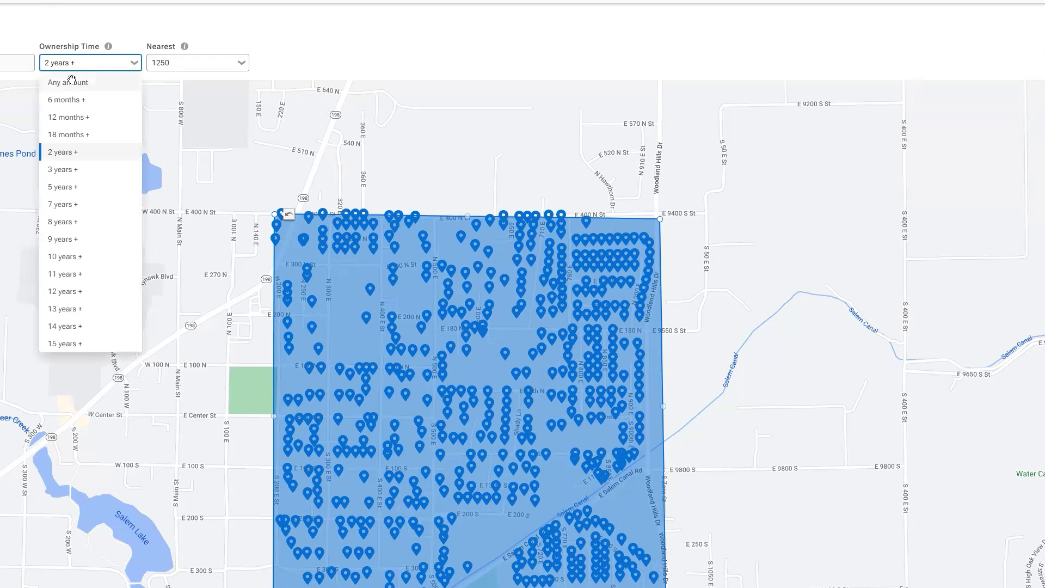
left_click(73, 85)
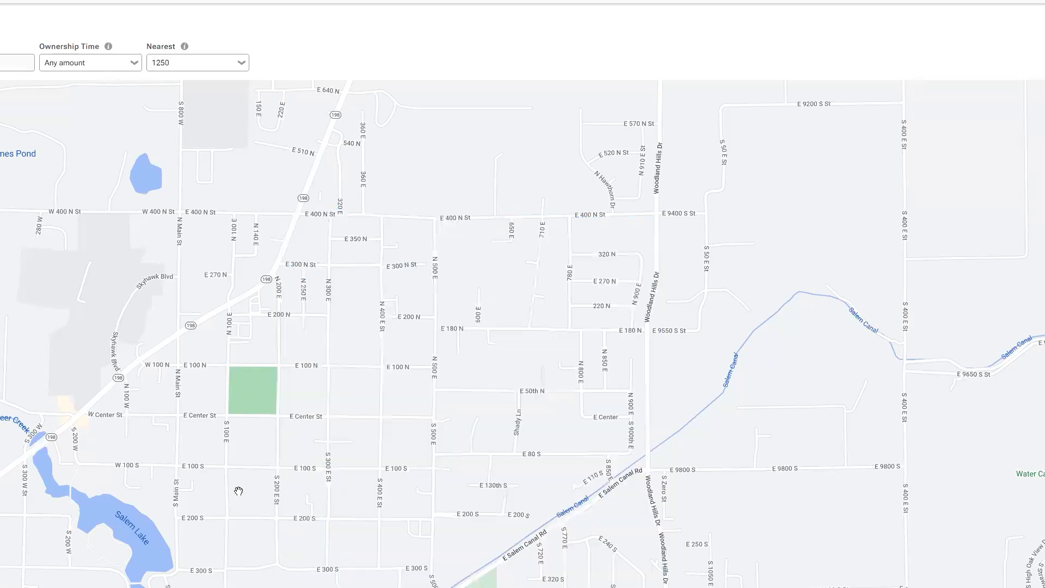
Find the neighborhoods southwest of Santaquin on the map and place a square search area over them beside Cedar Hollow.
left_click_drag(243, 487, 433, 321)
scroll(435, 325, "down", 2)
scroll(373, 355, "down", 2)
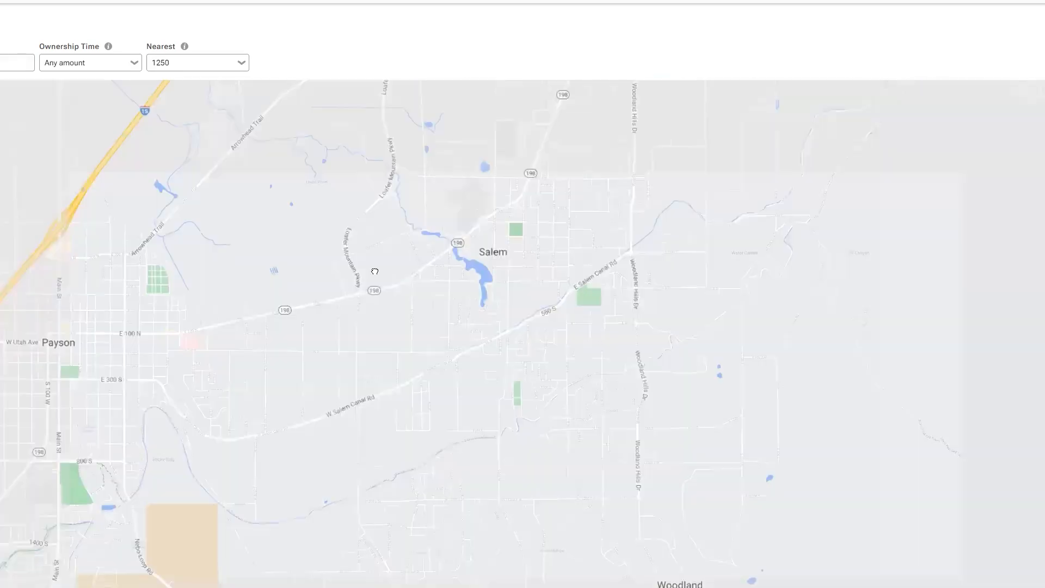
left_click_drag(374, 354, 439, 291)
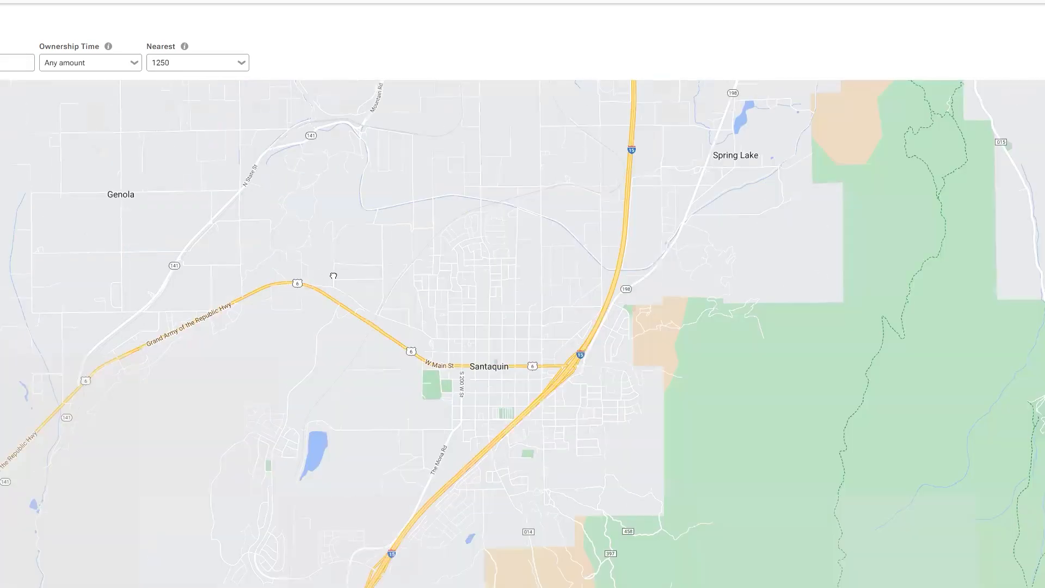
left_click_drag(334, 276, 429, 220)
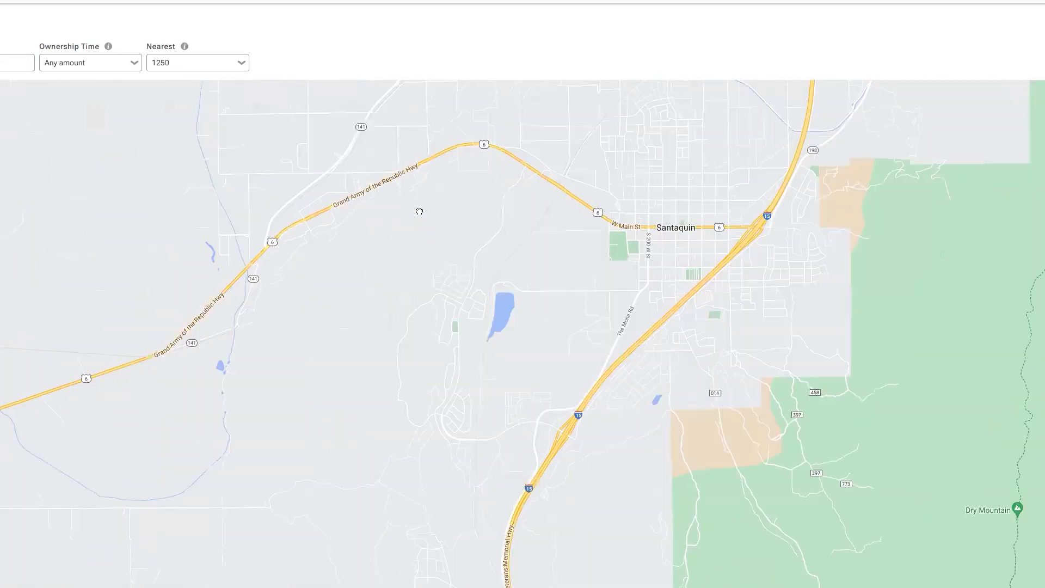
scroll(511, 357, "down", 2)
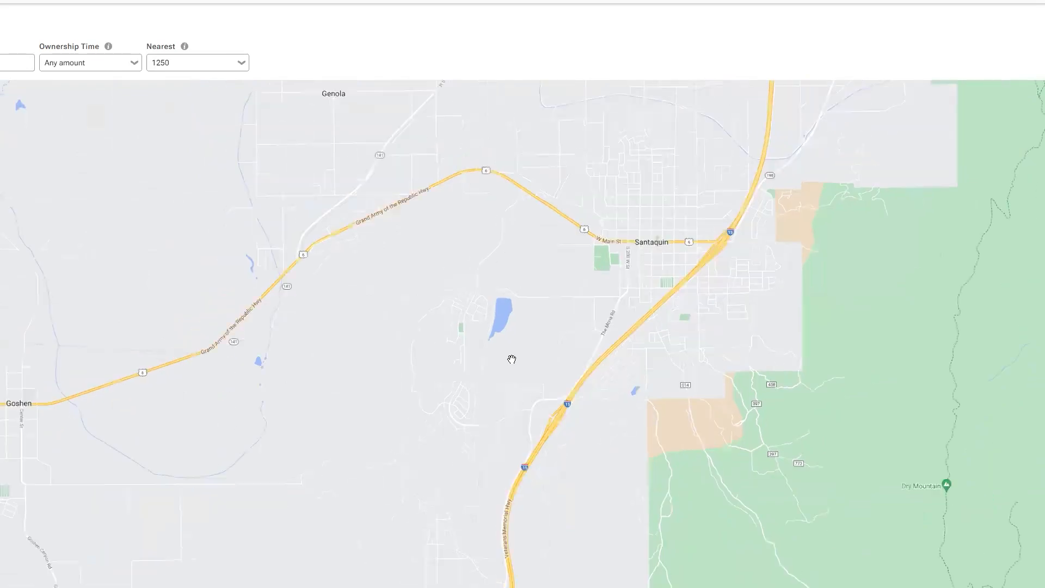
scroll(508, 362, "up", 2)
scroll(505, 360, "up", 1)
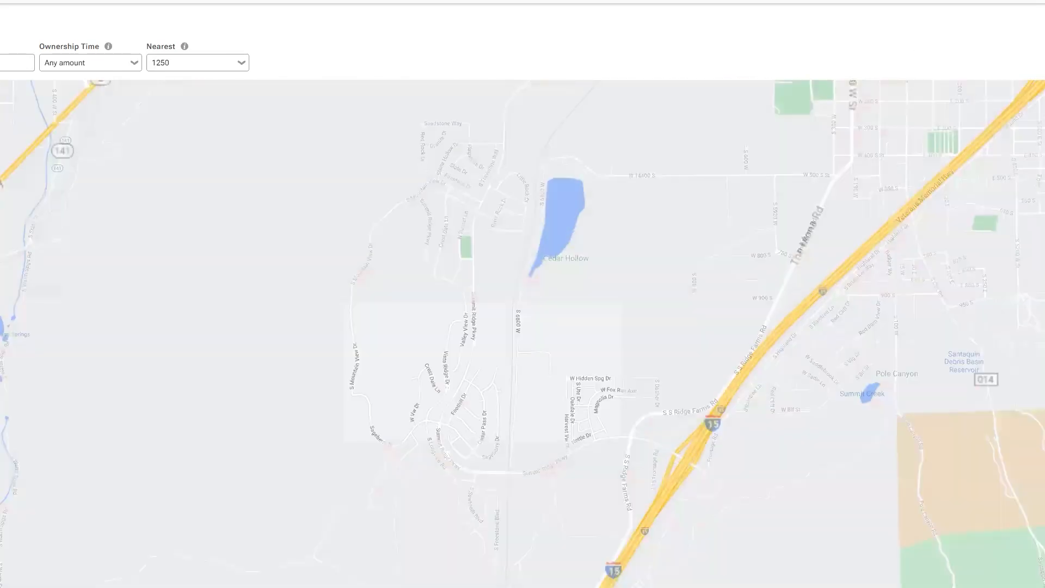
left_click_drag(528, 299, 477, 240)
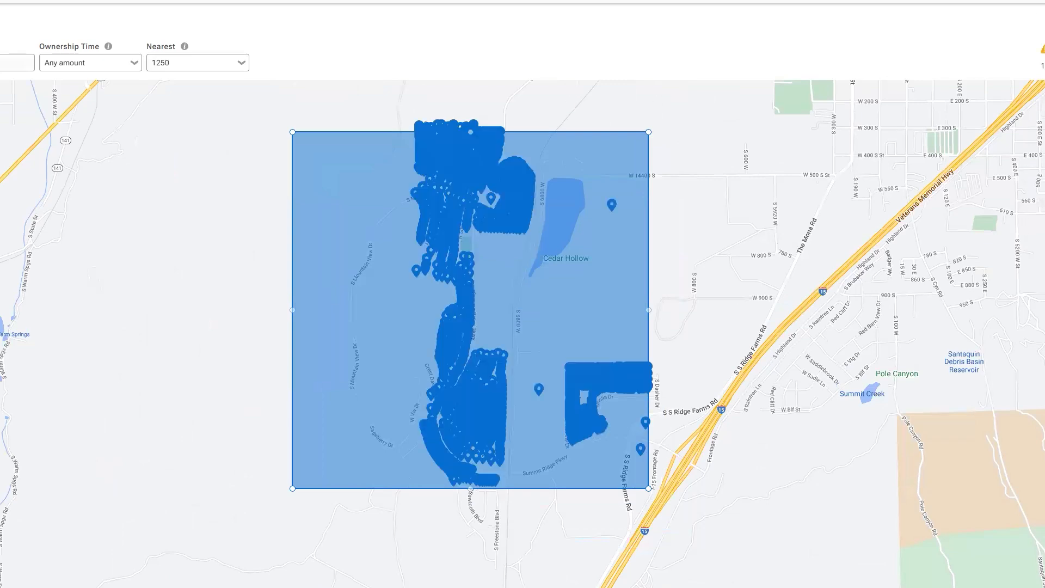
Highlight the property count for the area and examine the surrounding map across Santaquin and the streets north of it.
double_click(1043, 67)
left_click_drag(438, 350, 3, 586)
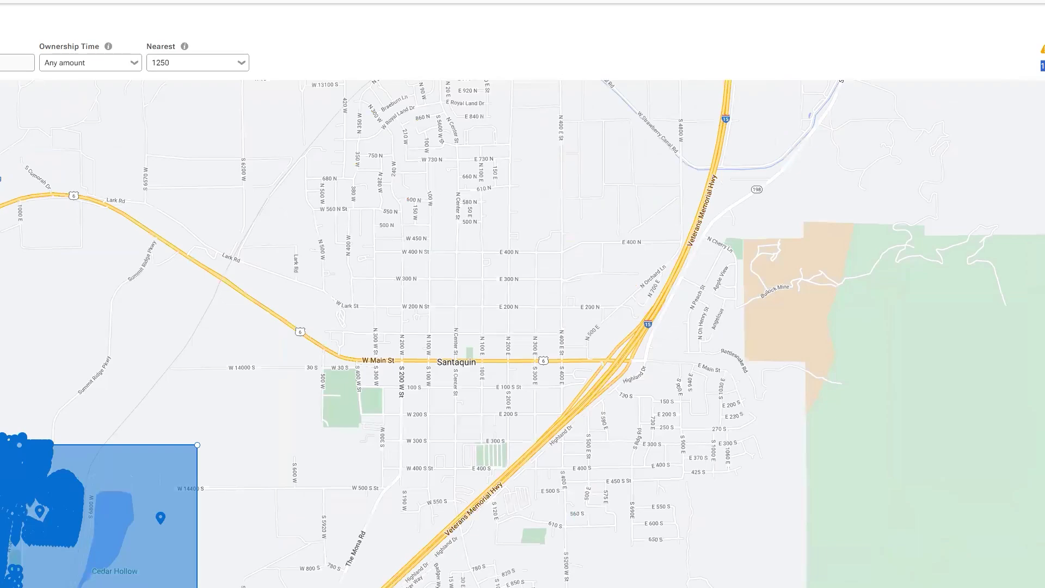
left_click_drag(599, 396, 605, 469)
left_click_drag(518, 420, 545, 540)
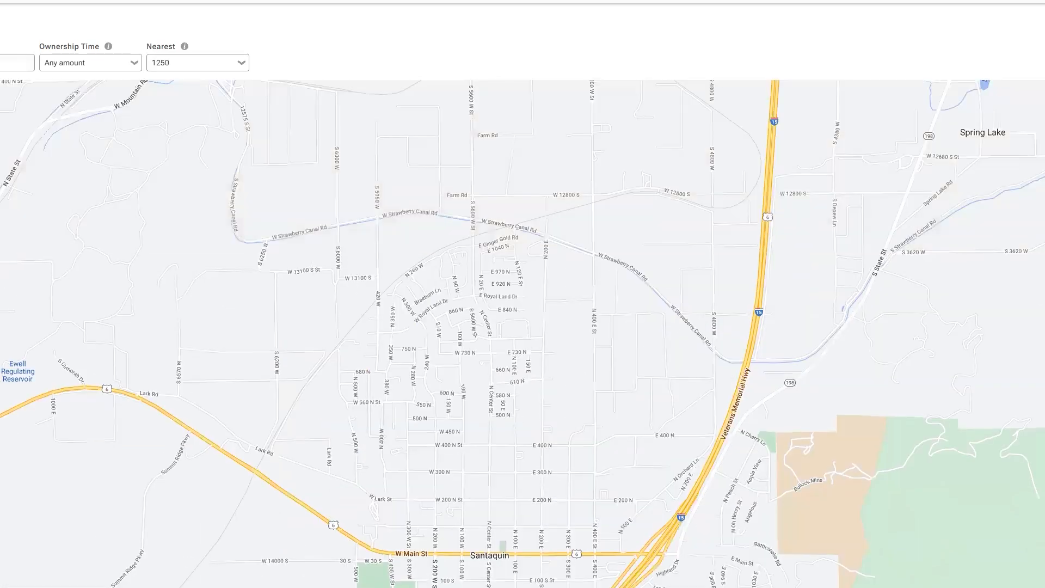
left_click_drag(530, 267, 506, 242)
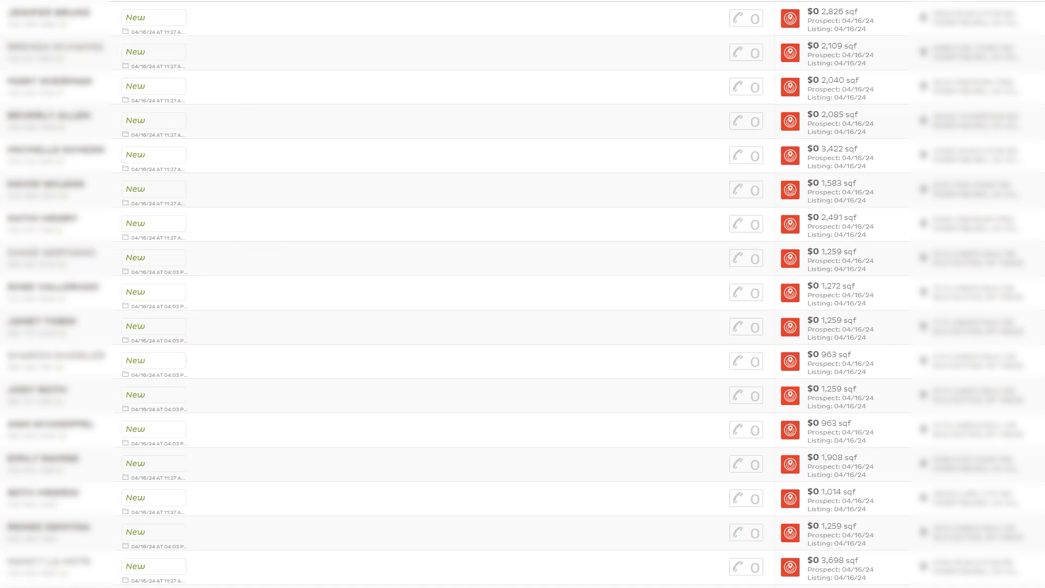
Examine the prices, listing statuses and lead-type markers in the leads list, highlighting the $1,690,000 property.
left_click(154, 562)
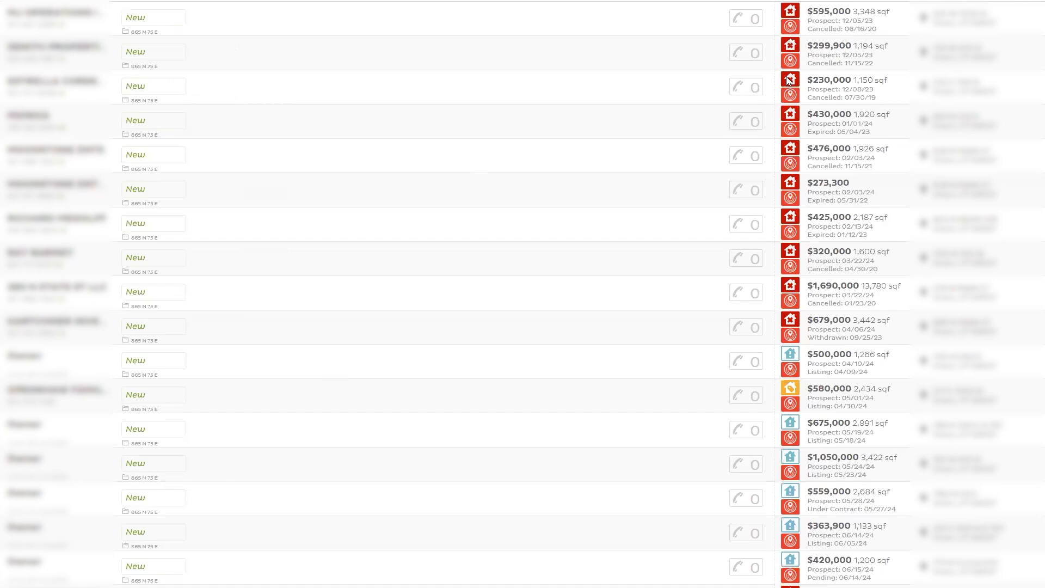
scroll(793, 479, "down", 4)
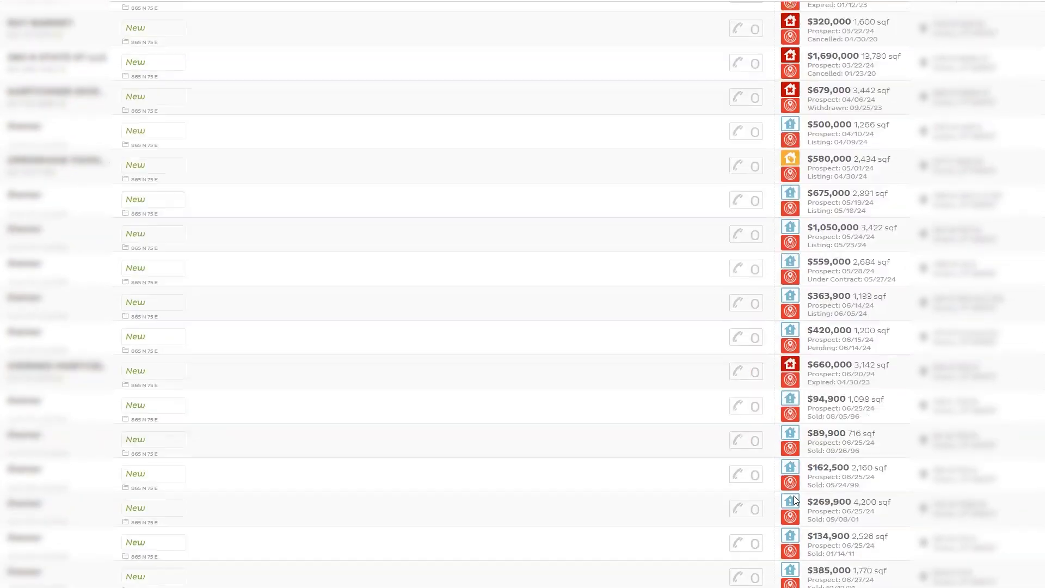
scroll(794, 500, "down", 20)
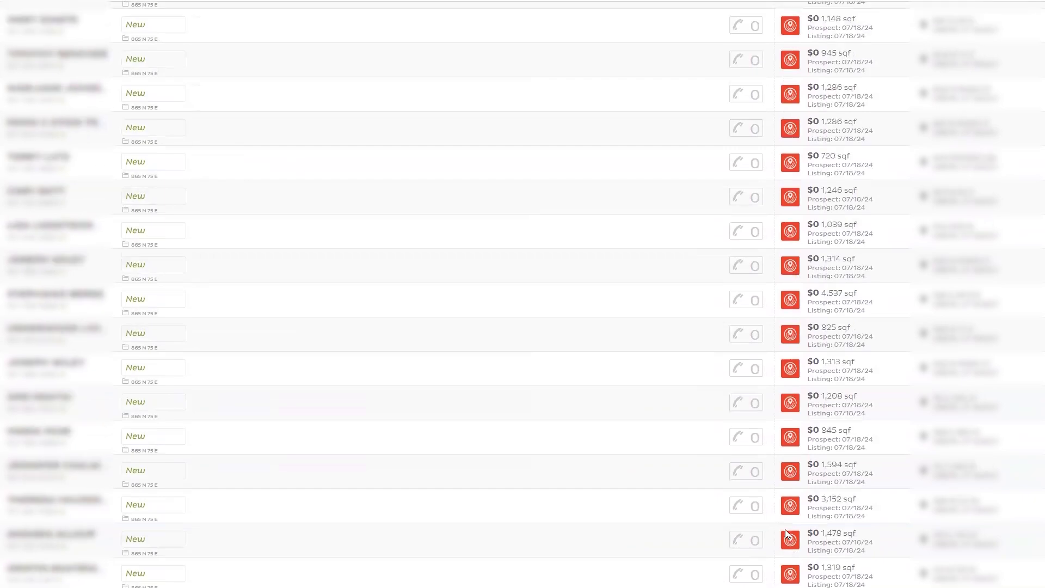
scroll(751, 493, "up", 20)
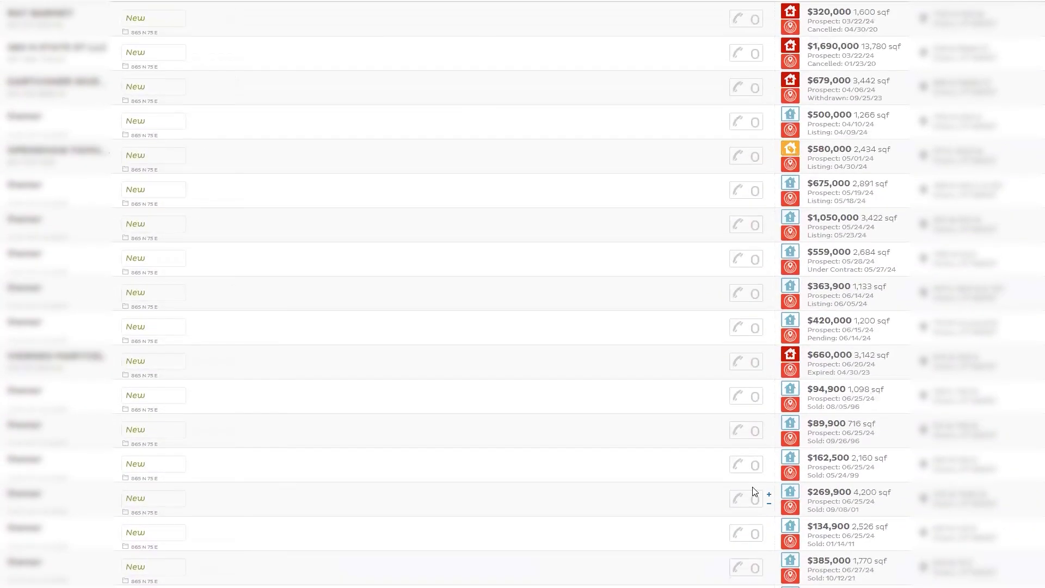
scroll(755, 491, "up", 4)
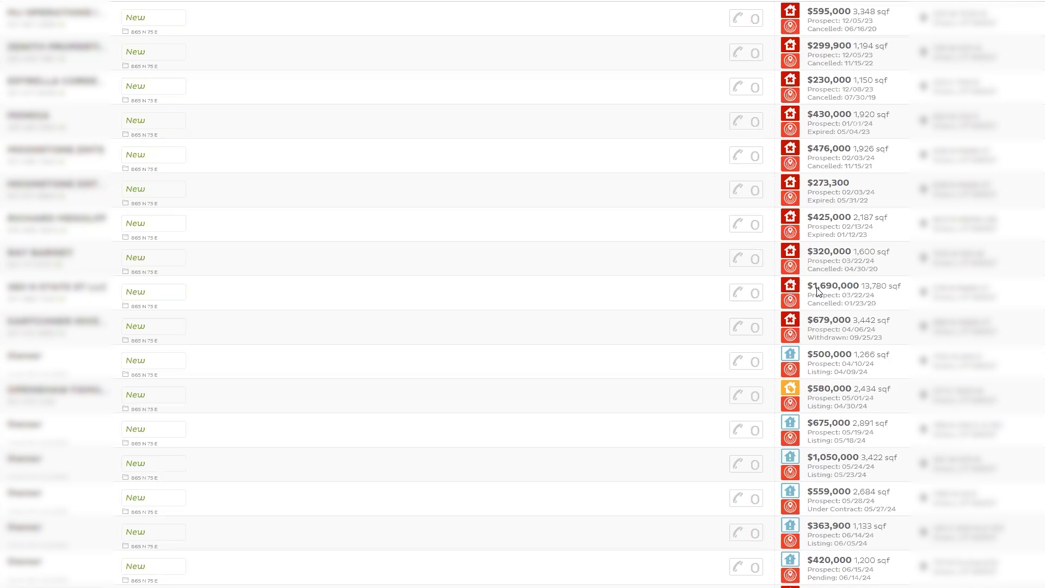
left_click_drag(859, 294, 810, 279)
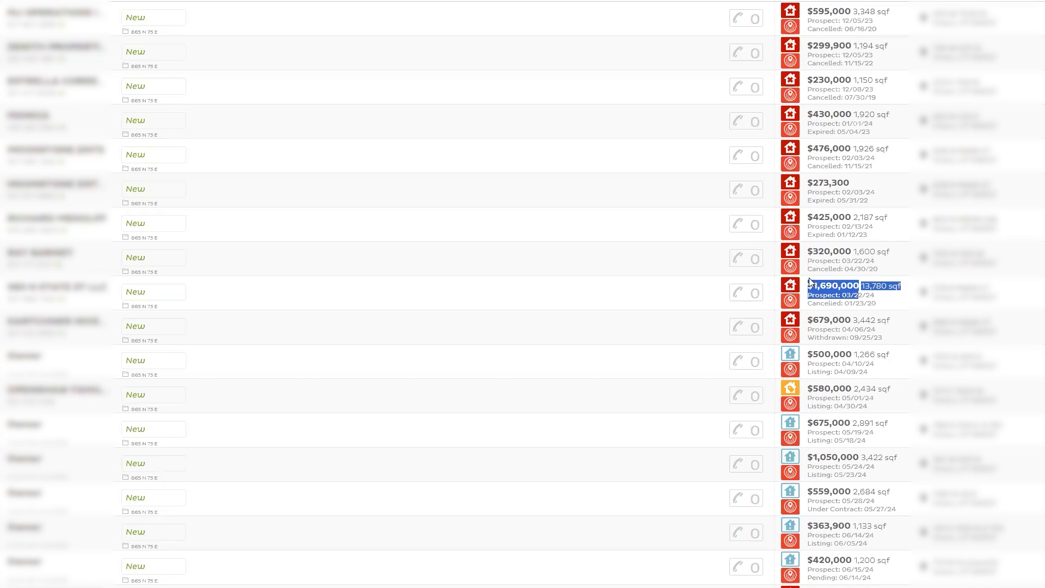
left_click(897, 290)
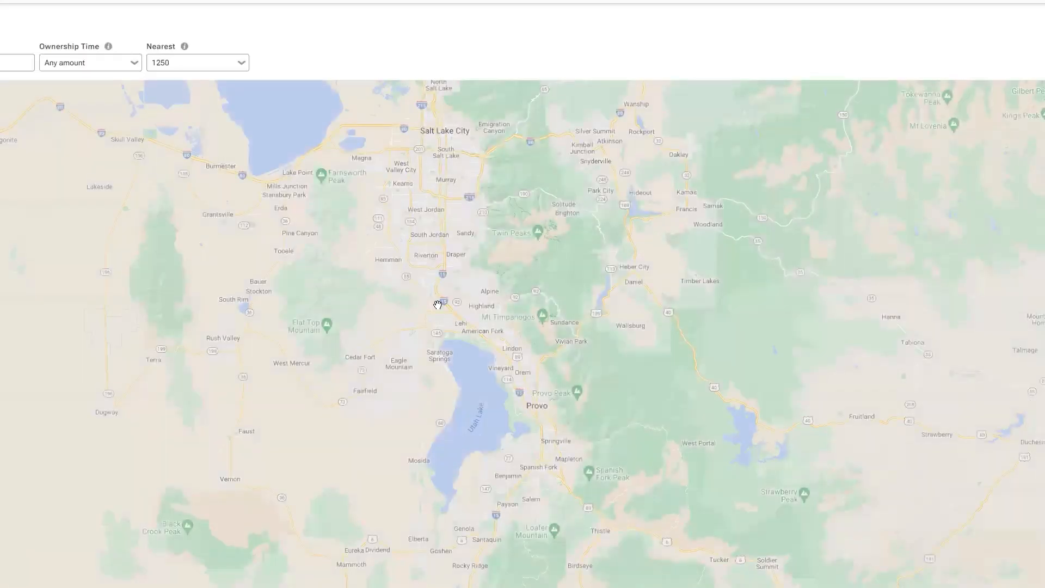
Find Sandy, south of Salt Lake City, on the map and place a square search area from Whisperwood to Rockhampton Estates.
left_click_drag(460, 361, 476, 429)
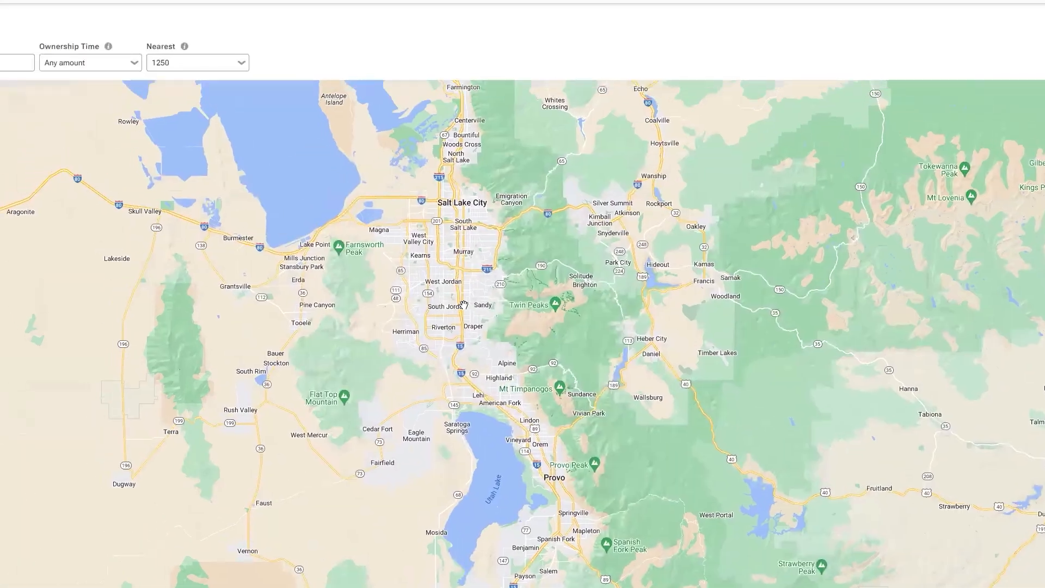
scroll(466, 306, "down", 1)
scroll(469, 306, "up", 1)
scroll(469, 306, "up", 5)
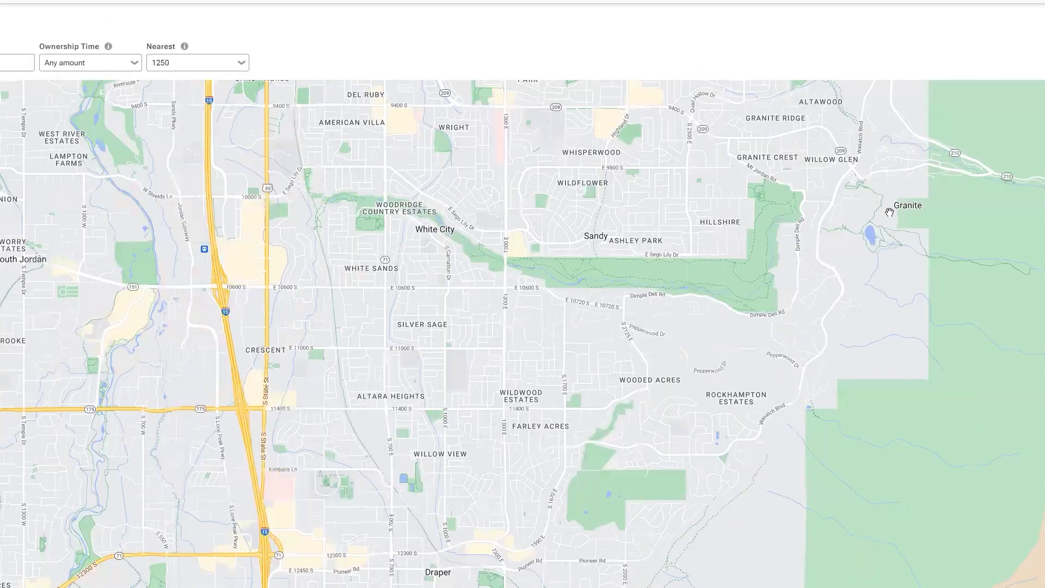
left_click_drag(500, 302, 451, 388)
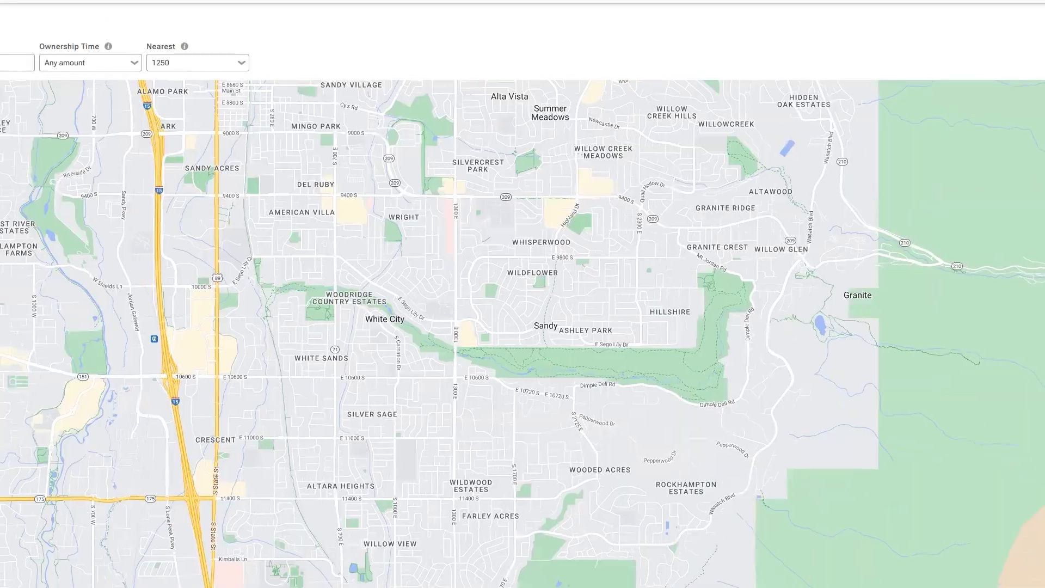
left_click(1025, 181)
left_click_drag(538, 446, 651, 467)
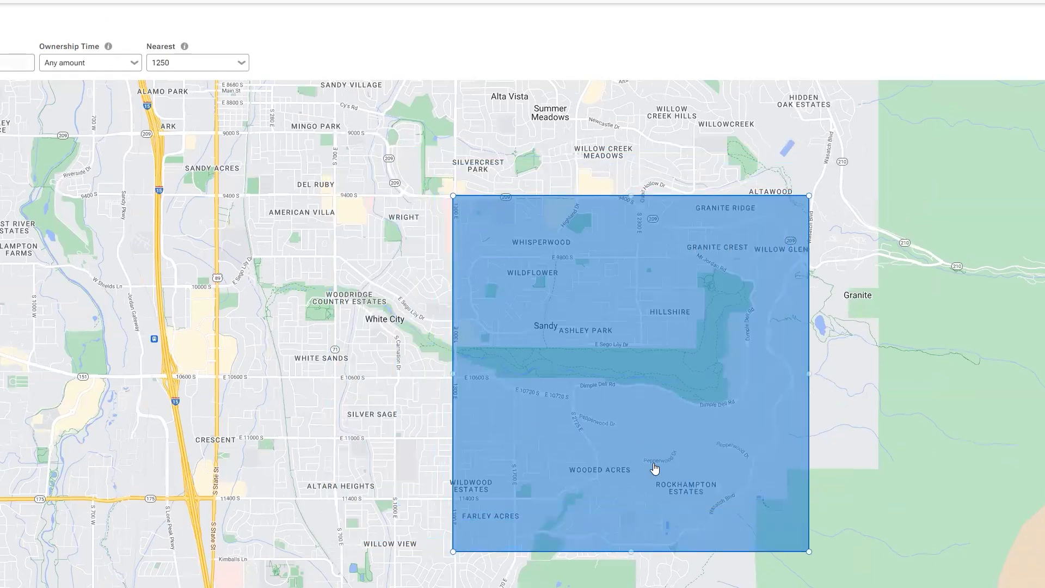